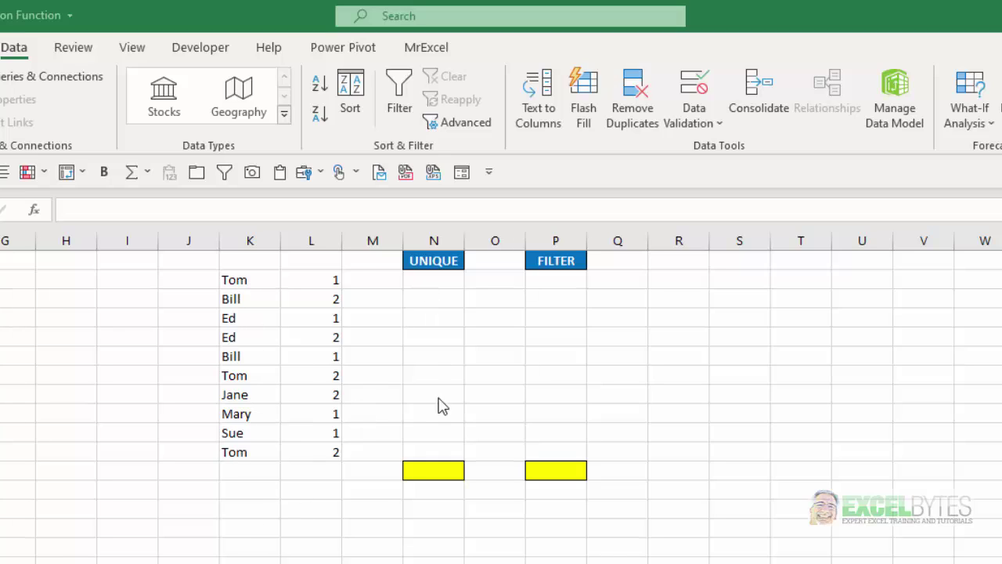
Enter =UNIQUE(K2:K11) in cell N2 to list the distinct names under the UNIQUE header
{"action": "left_click", "coordinate": [425, 468]}
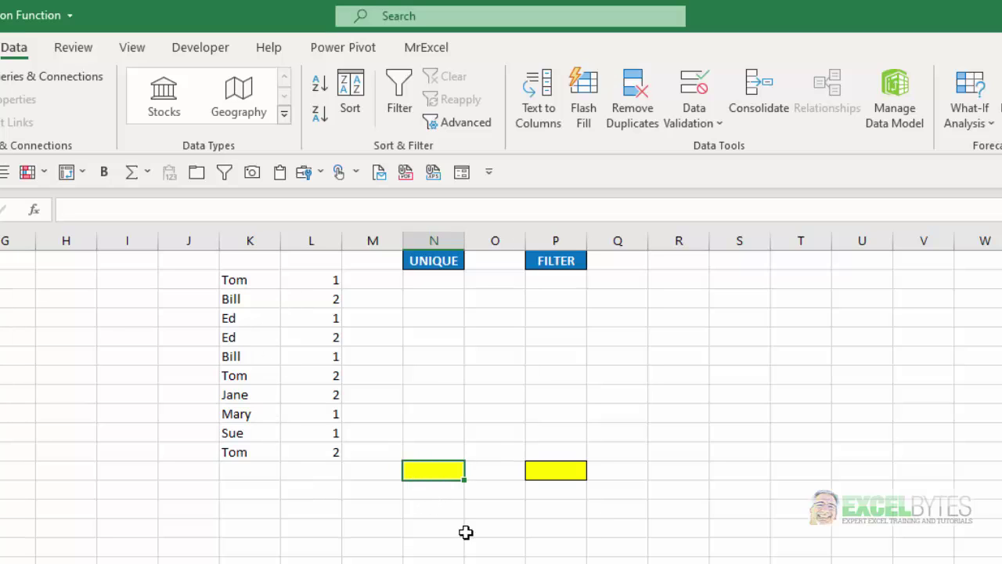
{"action": "left_click", "coordinate": [433, 278]}
{"action": "type", "text": "=uni"}
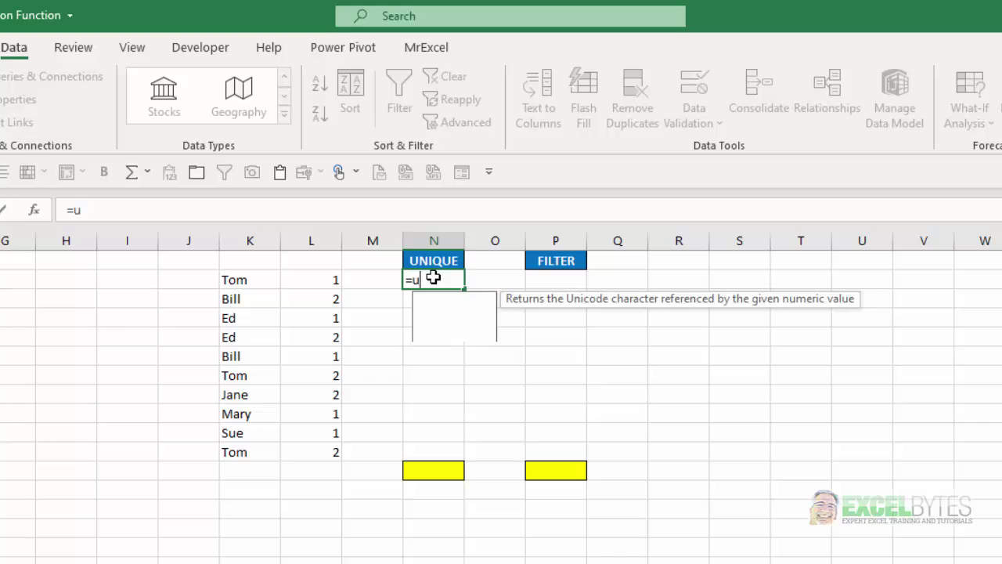
{"action": "key", "text": "Down"}
{"action": "key", "text": "Down"}
{"action": "key", "text": "Tab"}
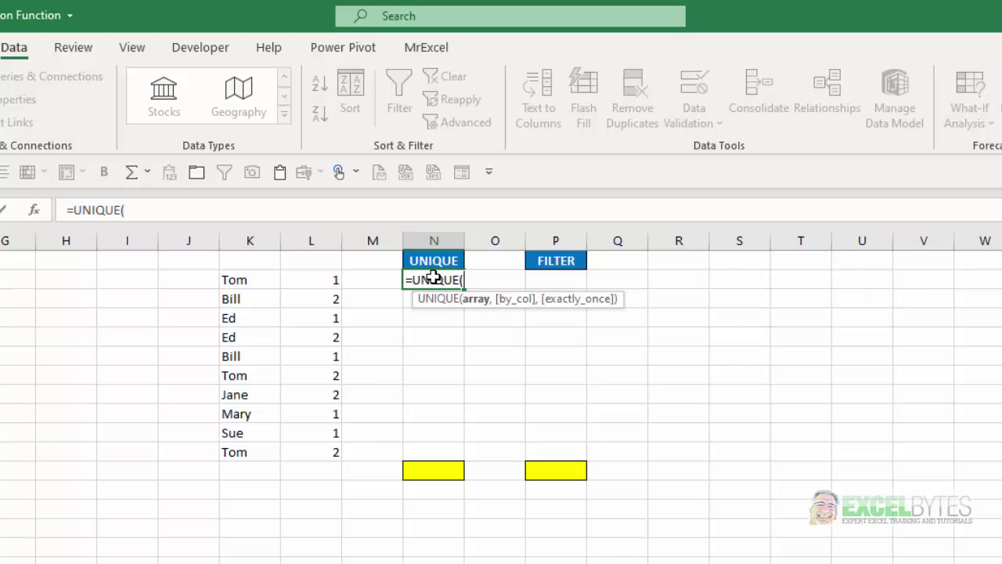
{"action": "left_click", "coordinate": [233, 281]}
{"action": "left_click_drag", "start_coordinate": [244, 302], "coordinate": [249, 449]}
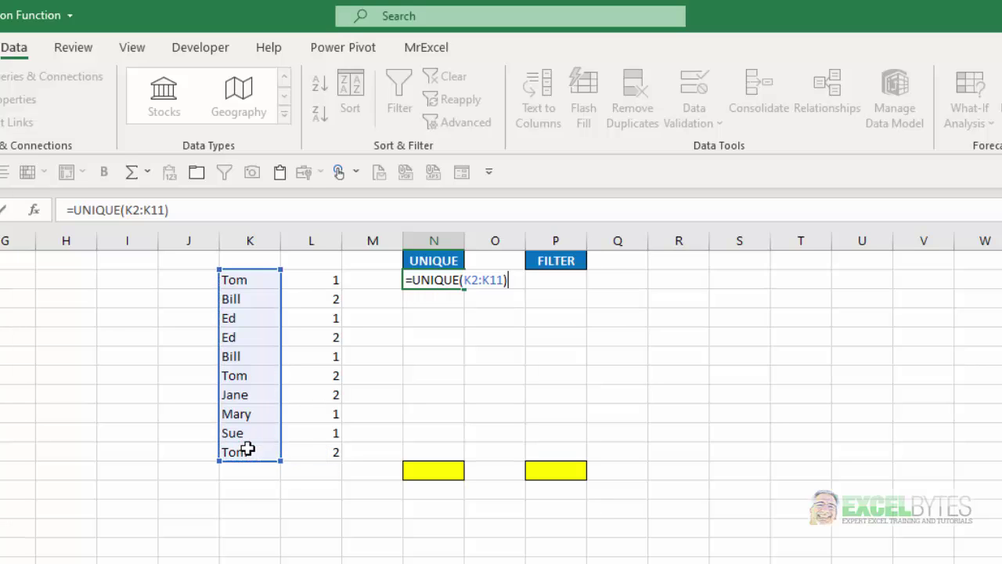
{"action": "key", "text": "ctrl+Return"}
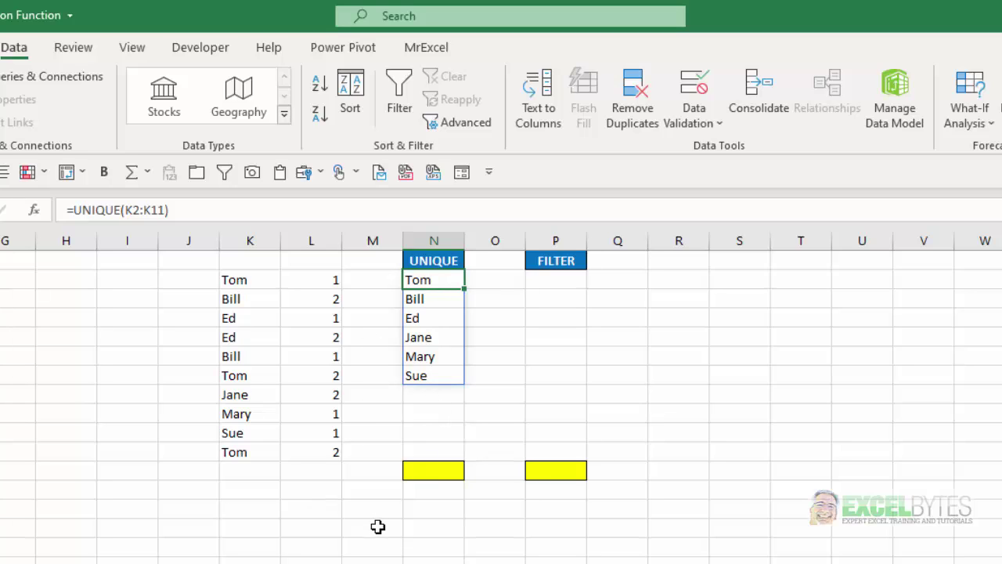
Add list-type data validation to cell N12 with =$N$2 as the source, and check its drop-down list
{"action": "left_click", "coordinate": [434, 470]}
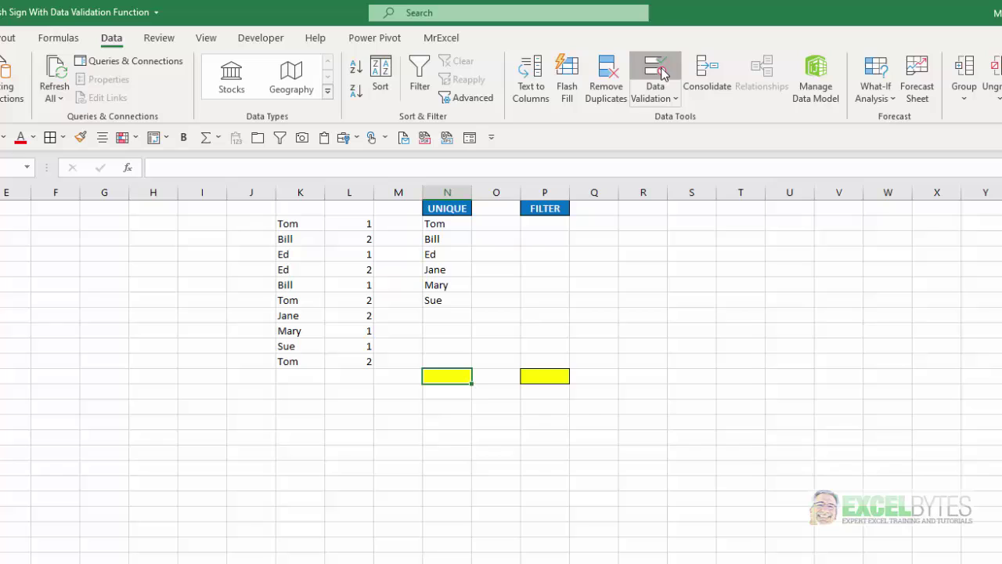
{"action": "left_click", "coordinate": [661, 73]}
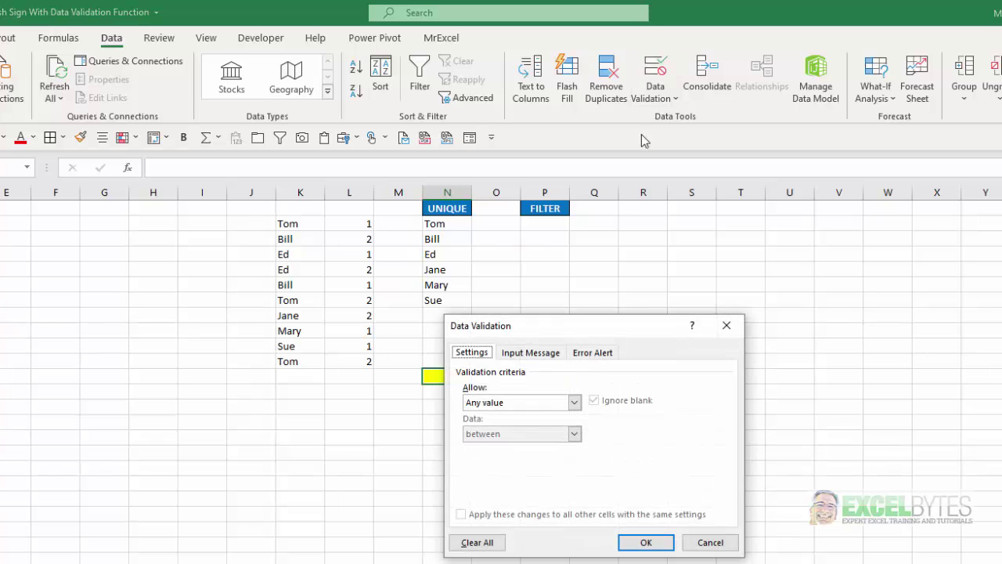
{"action": "left_click", "coordinate": [574, 401]}
{"action": "left_click", "coordinate": [522, 445]}
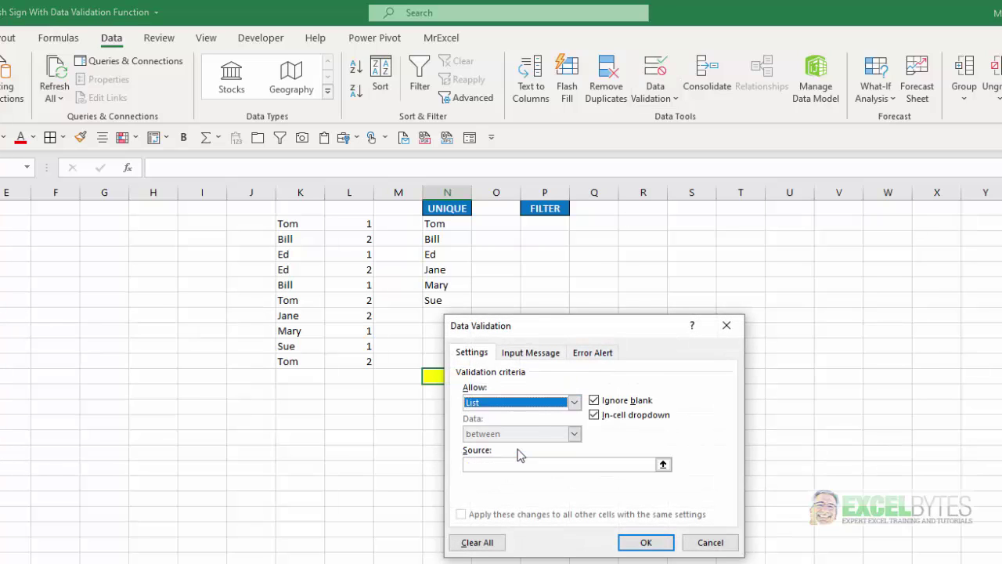
{"action": "left_click", "coordinate": [663, 466]}
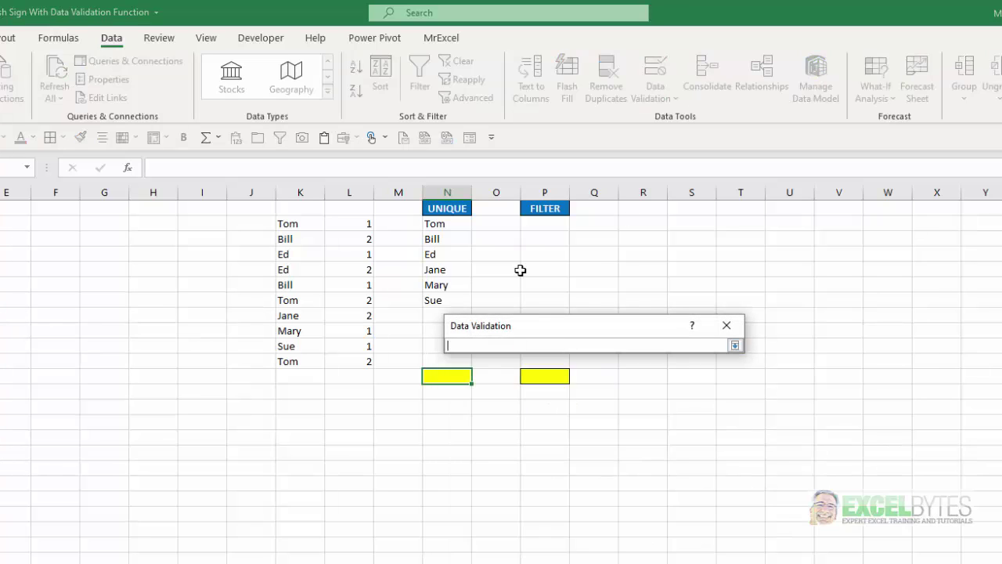
{"action": "left_click", "coordinate": [453, 223]}
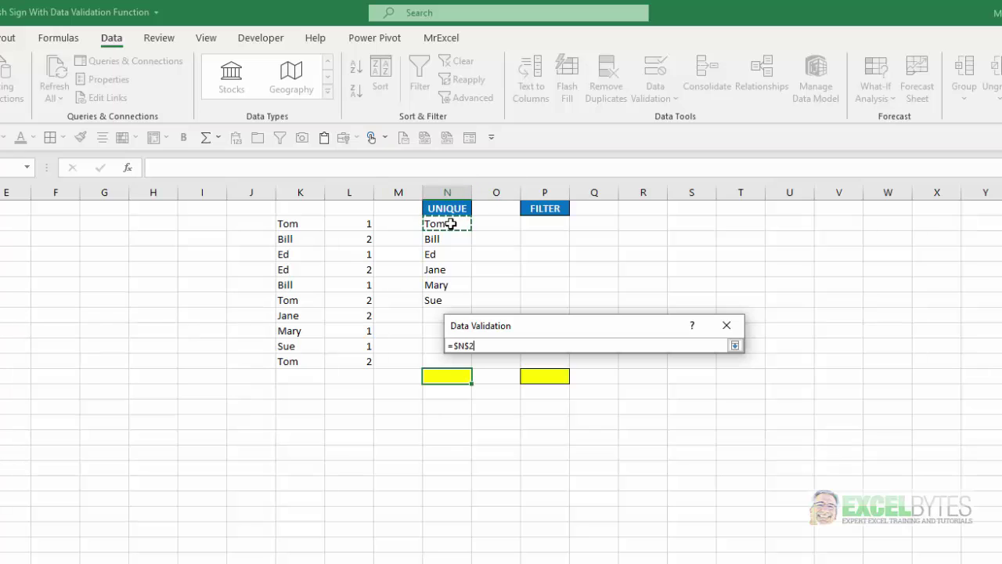
{"action": "left_click", "coordinate": [735, 346]}
{"action": "left_click", "coordinate": [646, 542]}
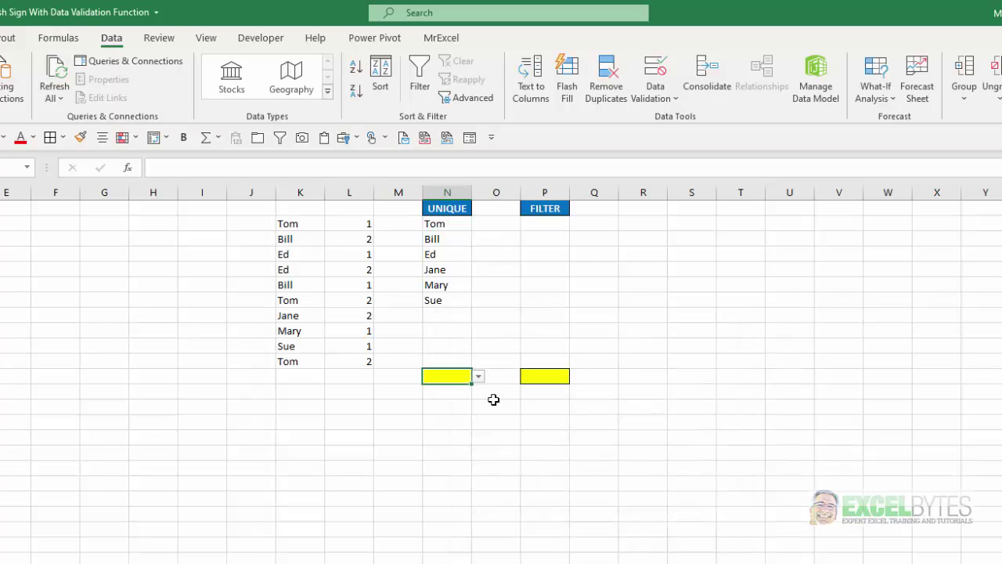
{"action": "left_click", "coordinate": [477, 376]}
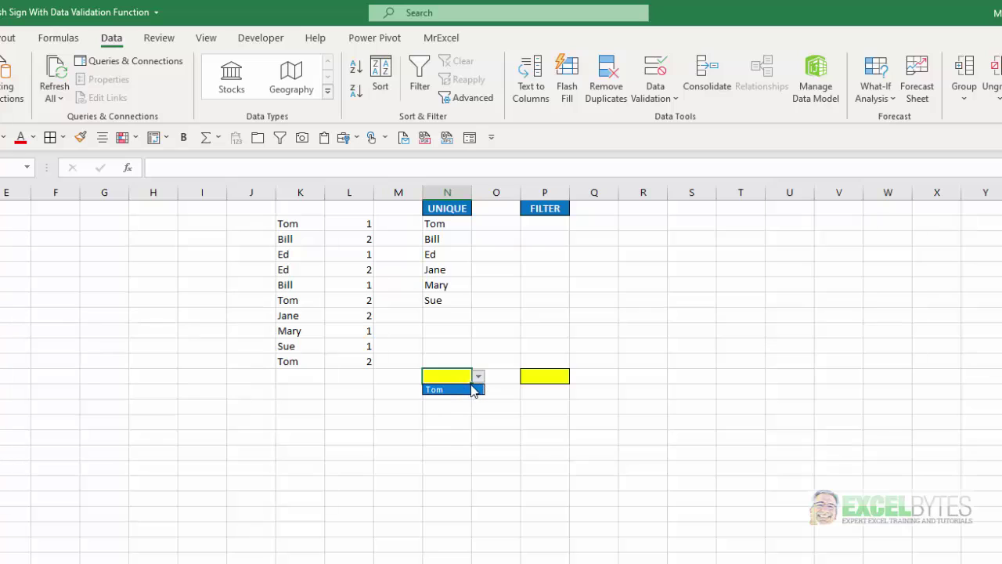
Change the source of N12's validation list to =$N$2:$N$7 and check its drop-down list
{"action": "left_click", "coordinate": [656, 74]}
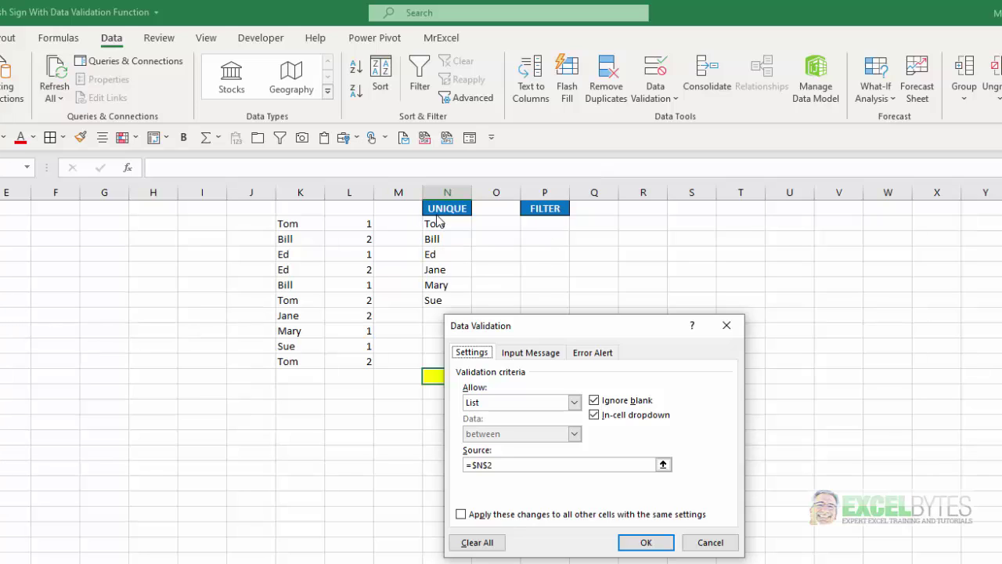
{"action": "left_click", "coordinate": [662, 465]}
{"action": "left_click_drag", "start_coordinate": [440, 223], "coordinate": [444, 302]}
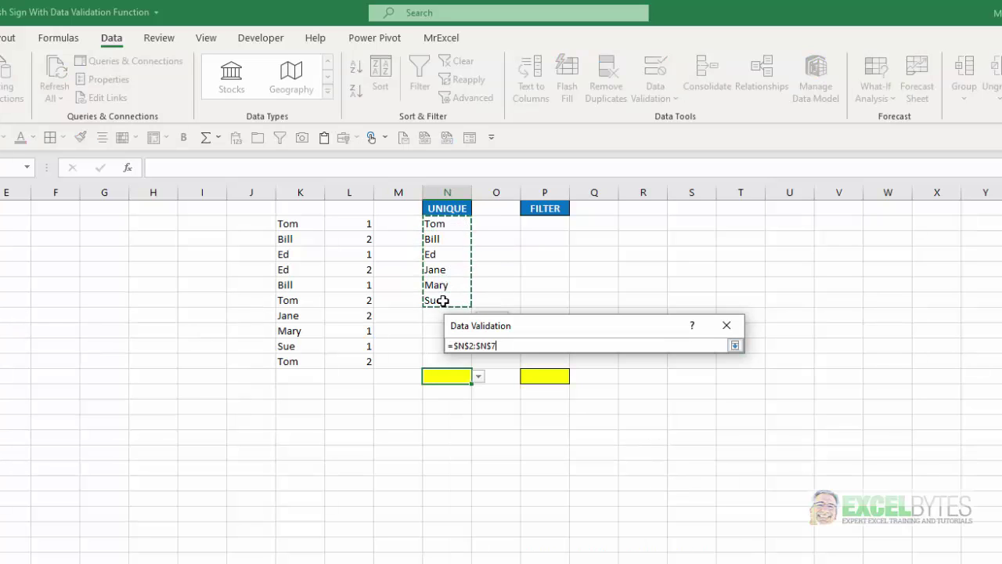
{"action": "left_click", "coordinate": [734, 345]}
{"action": "left_click", "coordinate": [640, 542]}
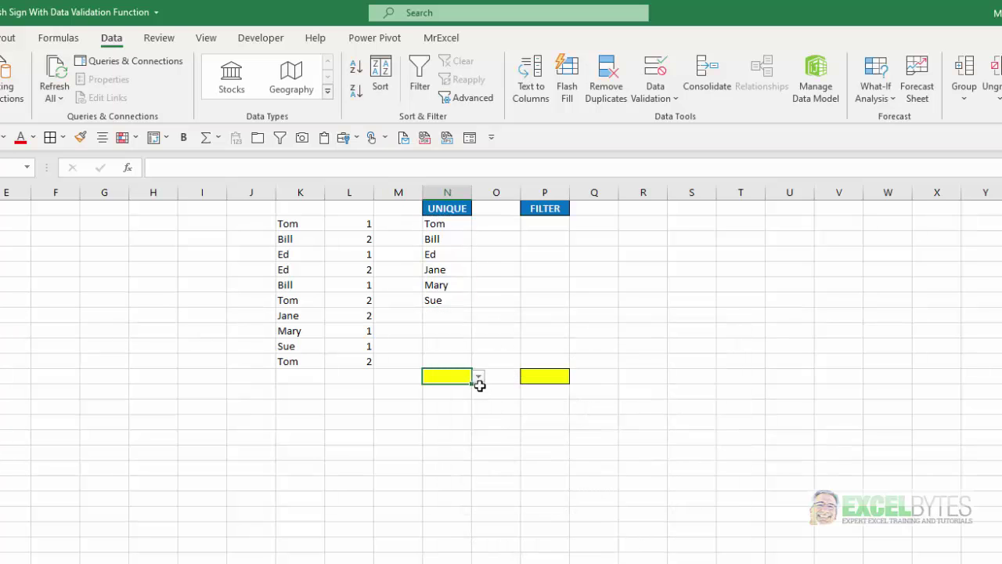
{"action": "left_click", "coordinate": [478, 378]}
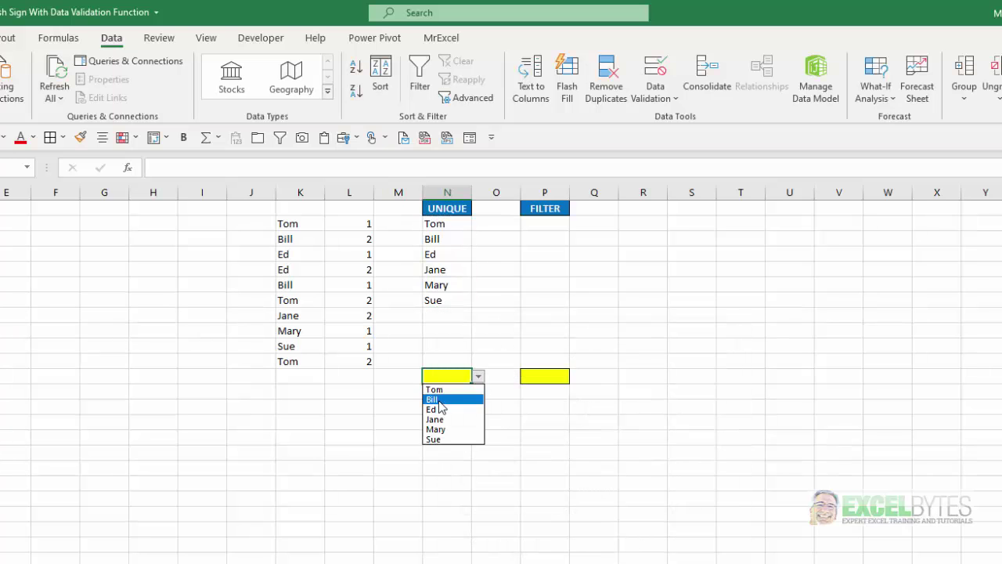
Replace the name in K9 with the name used in K10, and examine N12's drop-down list for blank entries
{"action": "left_click", "coordinate": [298, 331]}
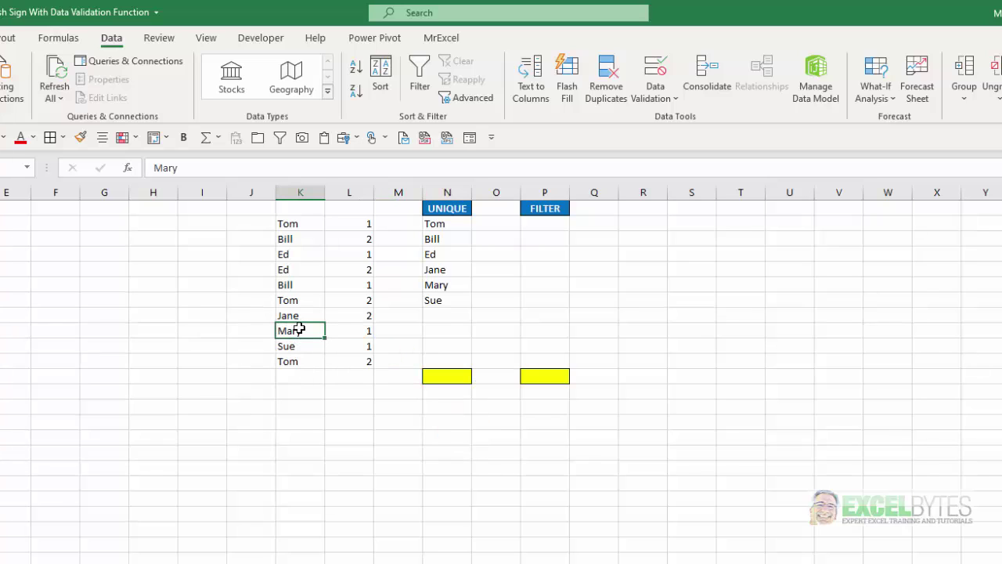
{"action": "type", "text": "Sue"}
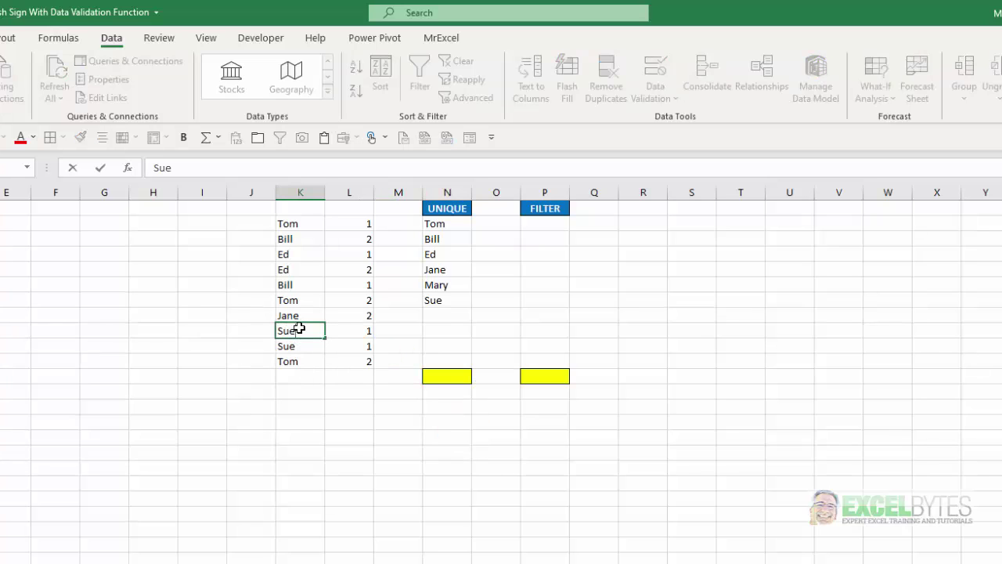
{"action": "key", "text": "Return"}
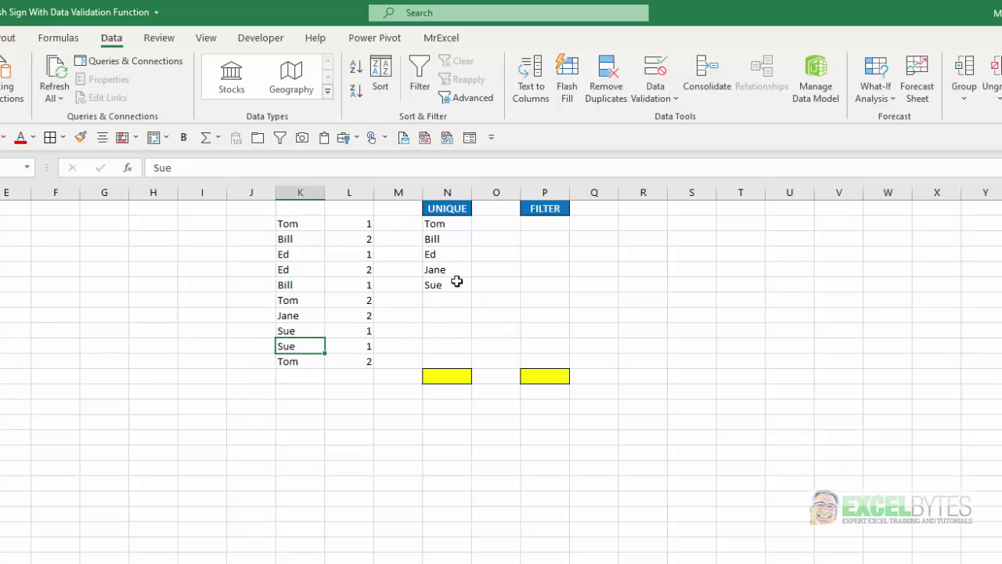
{"action": "left_click", "coordinate": [465, 376]}
{"action": "left_click", "coordinate": [477, 376]}
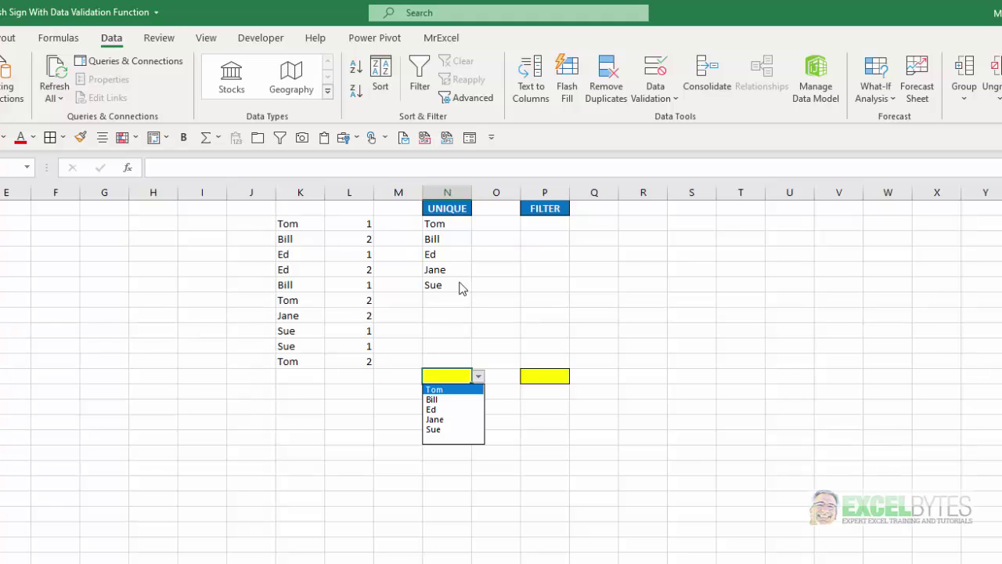
{"action": "key", "text": "Escape"}
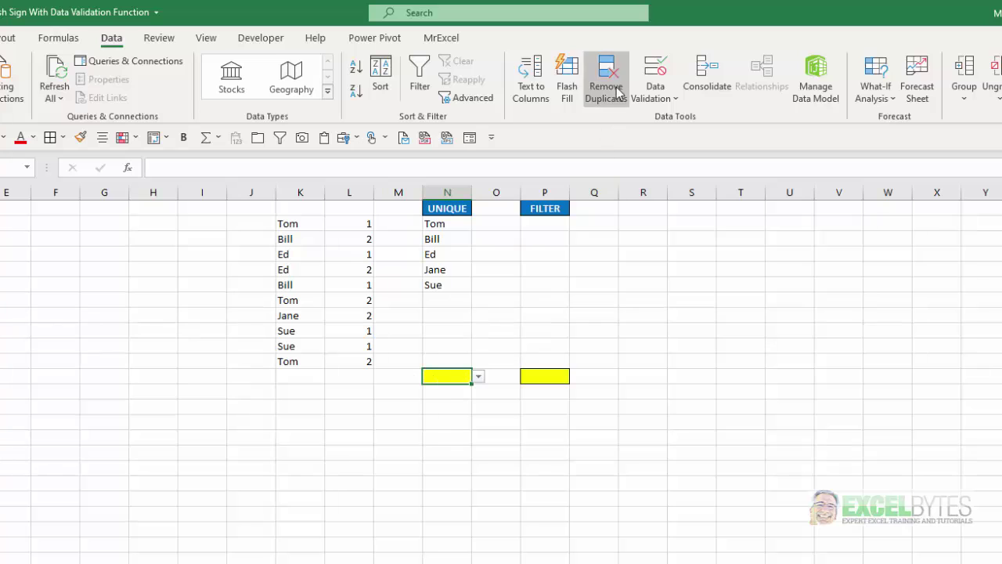
Set the source of N12's validation list to the spill reference =$N$2# and check its drop-down list
{"action": "left_click", "coordinate": [655, 70]}
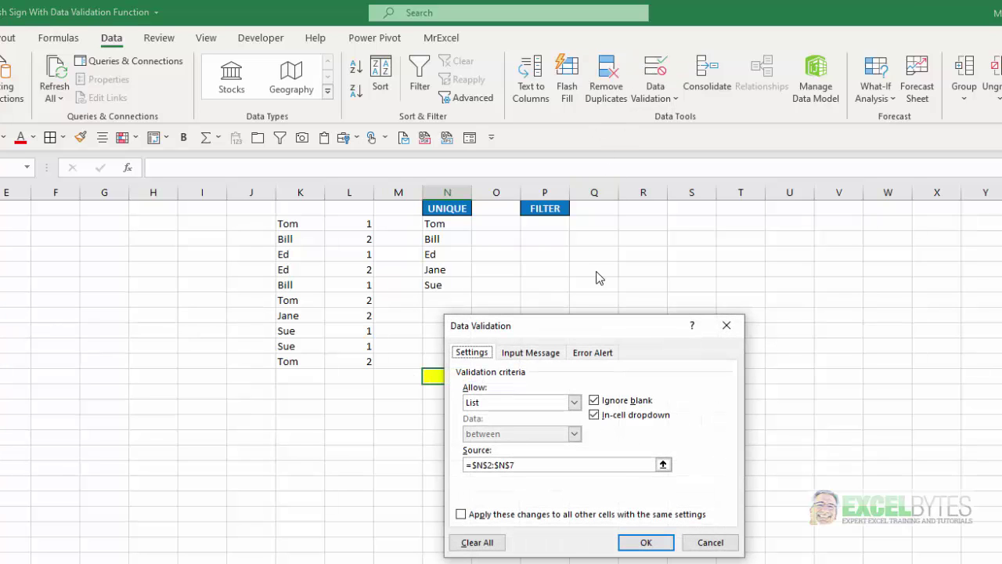
{"action": "left_click", "coordinate": [663, 464]}
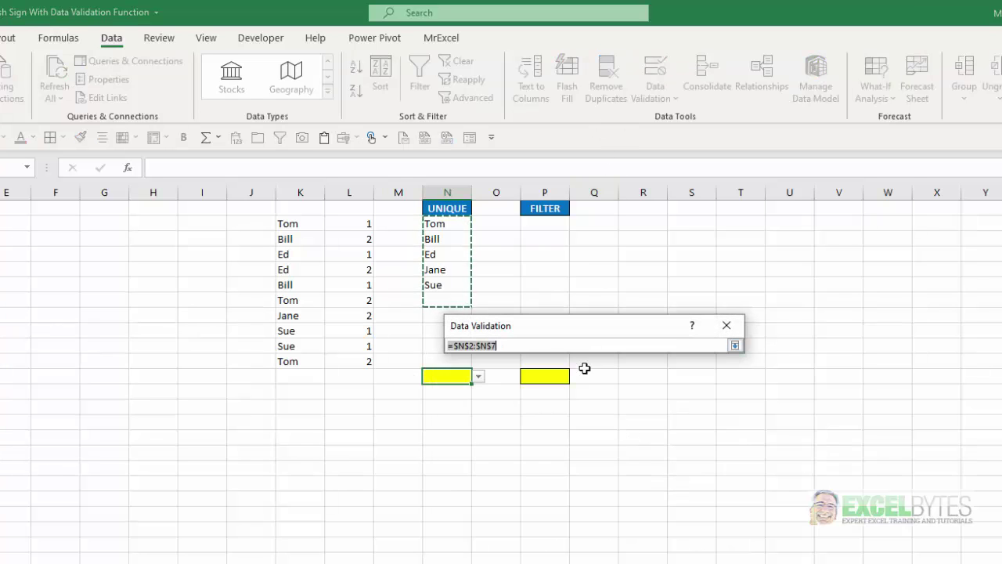
{"action": "left_click", "coordinate": [451, 223]}
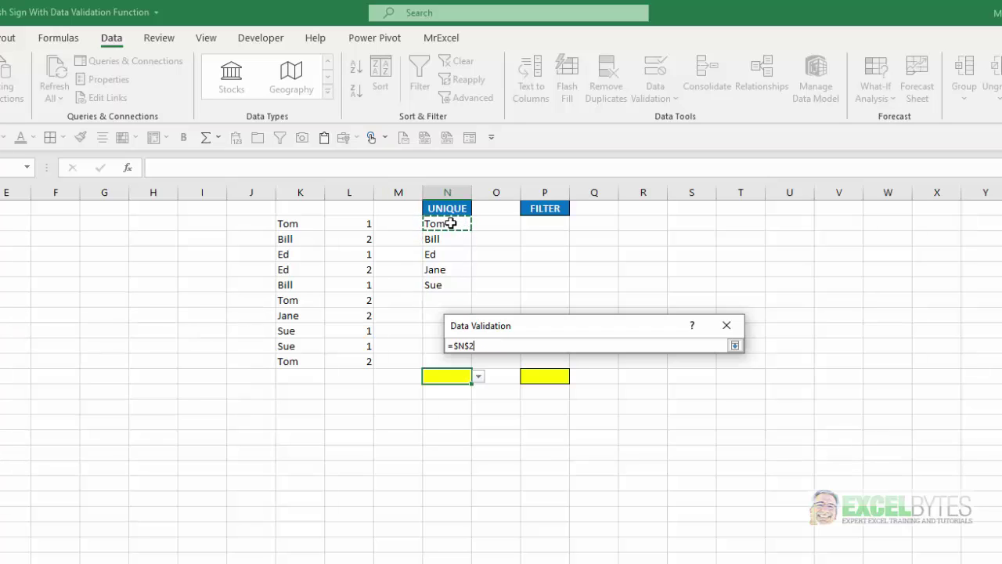
{"action": "type", "text": "#"}
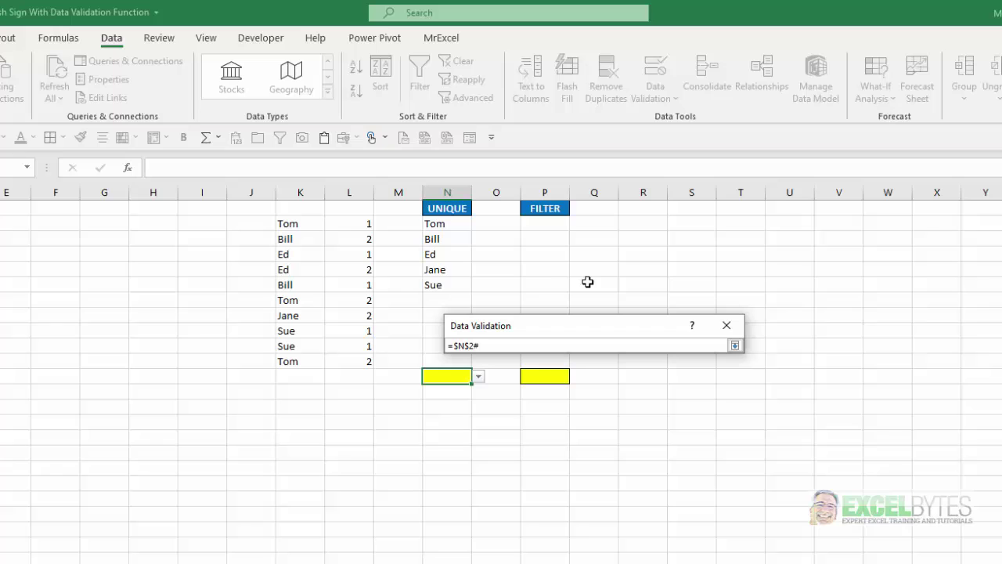
{"action": "left_click", "coordinate": [735, 345]}
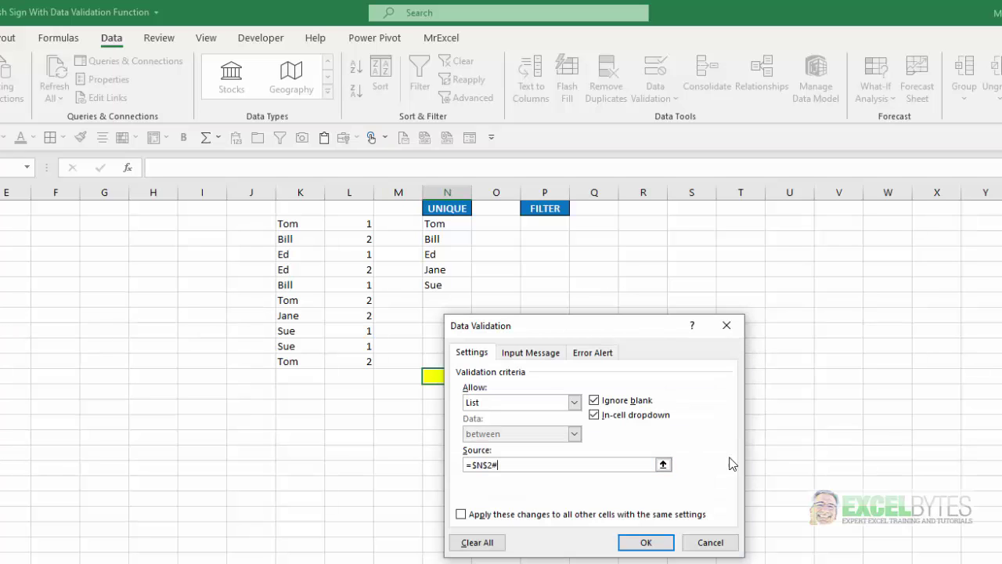
{"action": "left_click", "coordinate": [644, 542]}
{"action": "left_click", "coordinate": [479, 377]}
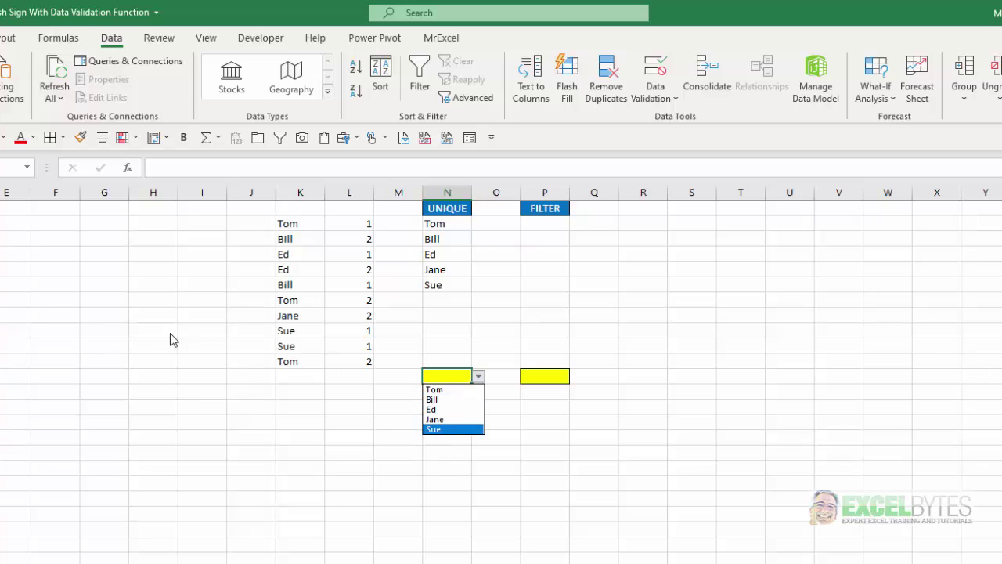
Re-enter the original name in K9 and choose that same name from N12's drop-down list
{"action": "left_click", "coordinate": [285, 334]}
{"action": "left_click", "coordinate": [285, 331]}
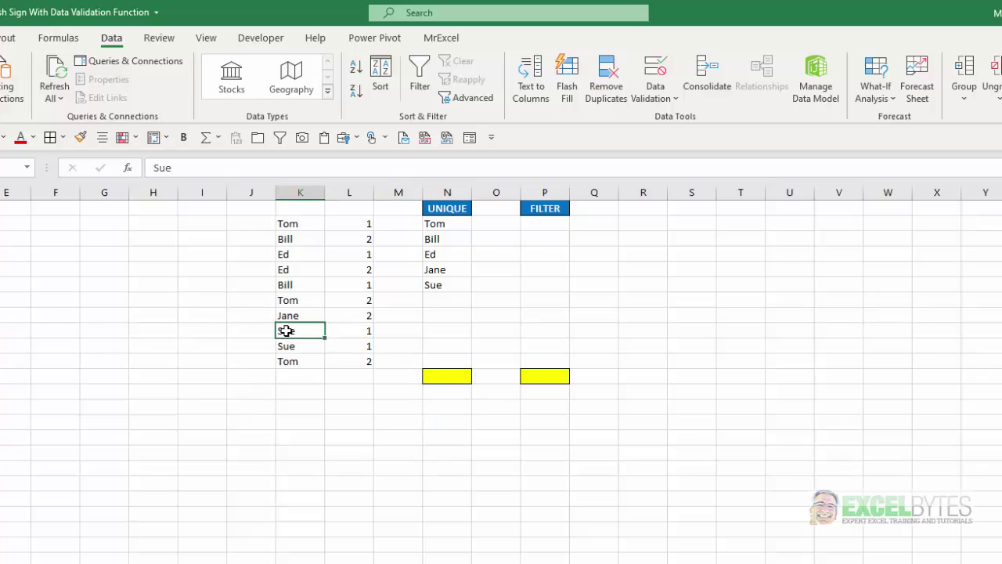
{"action": "type", "text": "Mary"}
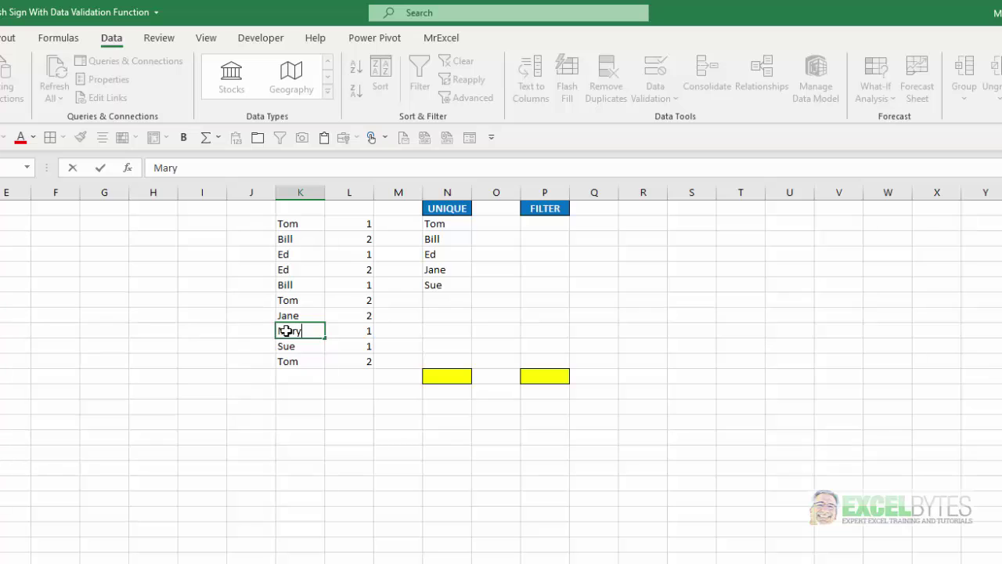
{"action": "key", "text": "Return"}
{"action": "key", "text": "Up"}
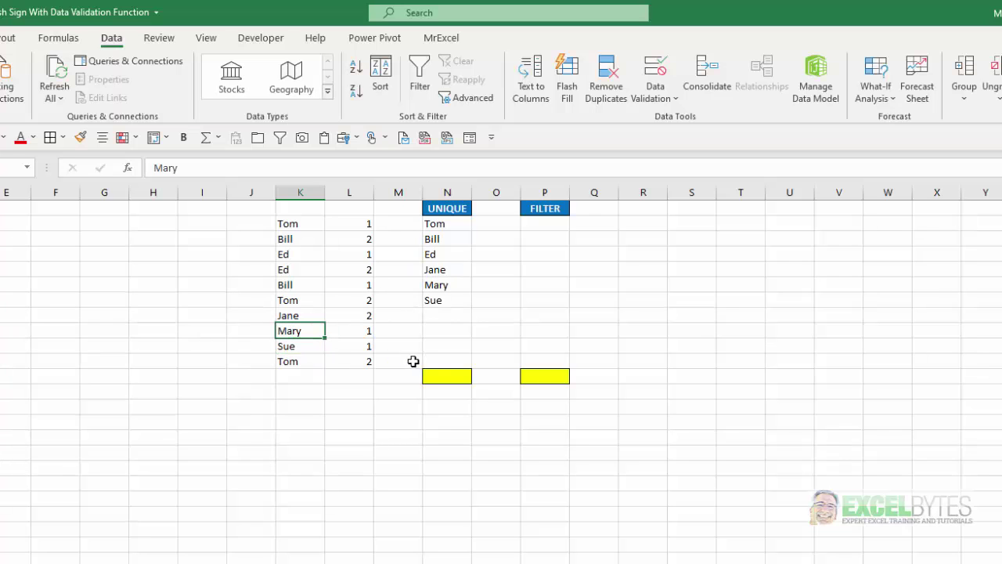
{"action": "left_click", "coordinate": [453, 376]}
{"action": "left_click", "coordinate": [479, 376]}
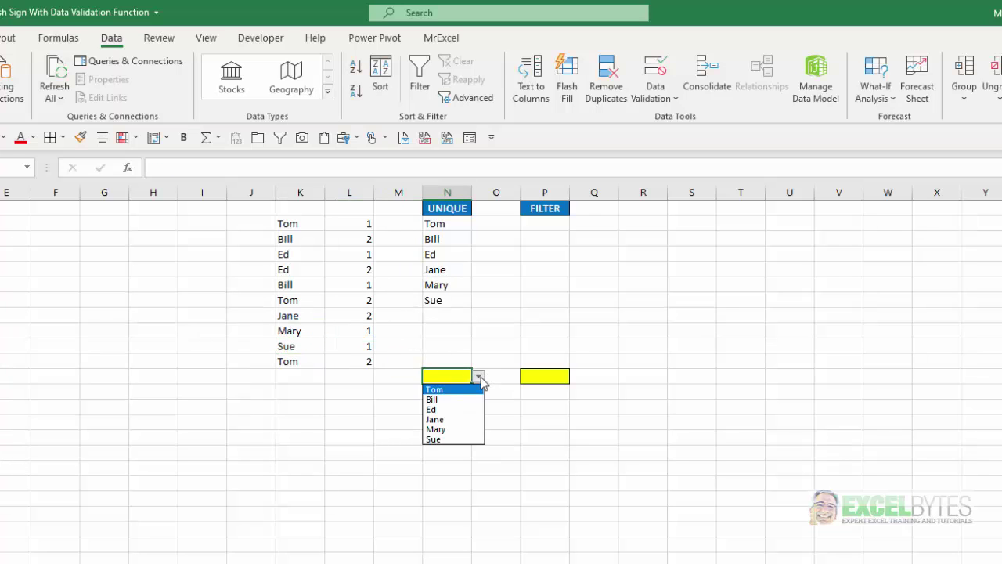
{"action": "key", "text": "Escape"}
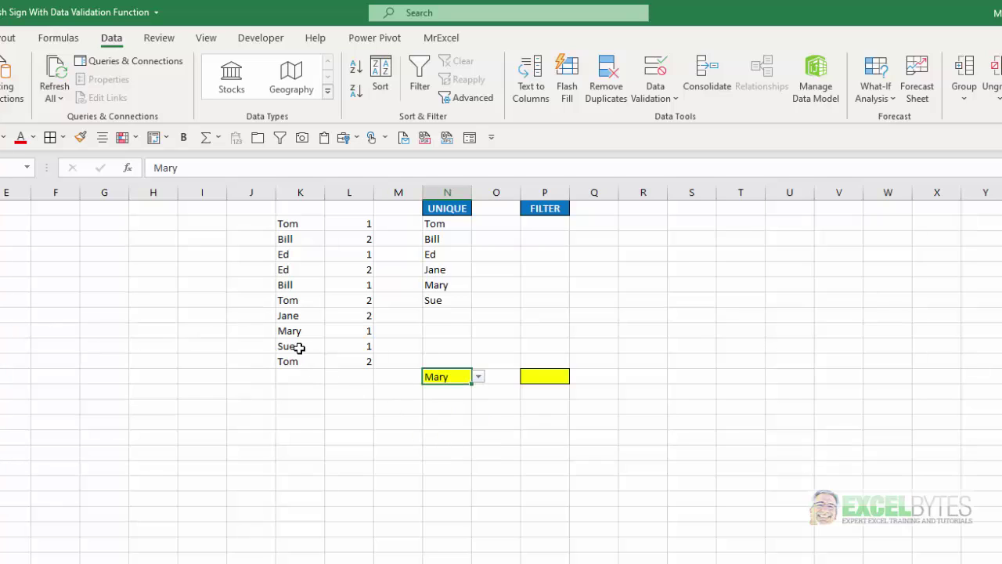
Overwrite K9 with the name from K10 again and open N12's drop-down list to check its entries
{"action": "left_click", "coordinate": [294, 332]}
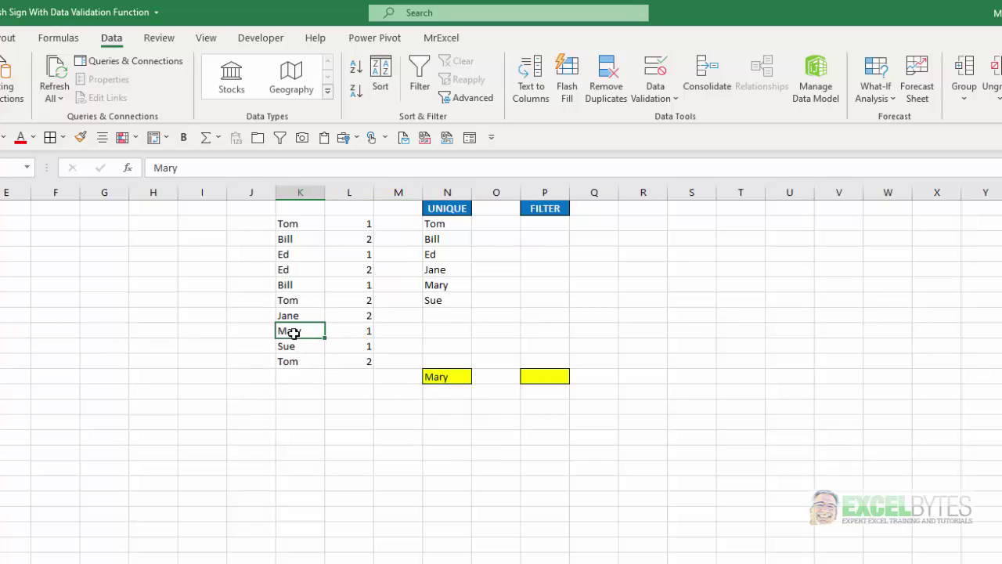
{"action": "type", "text": "Sue"}
{"action": "key", "text": "Return"}
{"action": "left_click", "coordinate": [466, 377]}
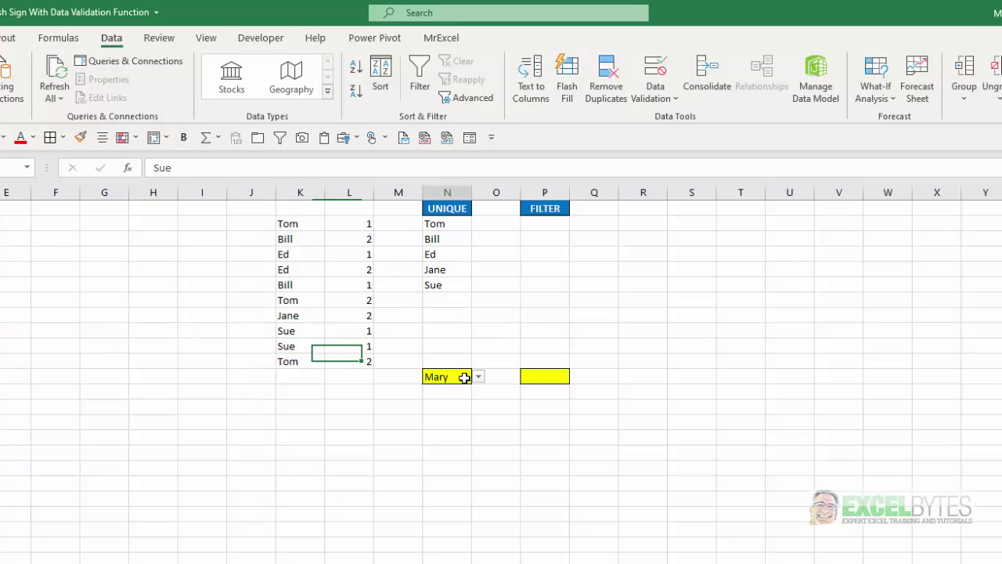
{"action": "left_click", "coordinate": [479, 377]}
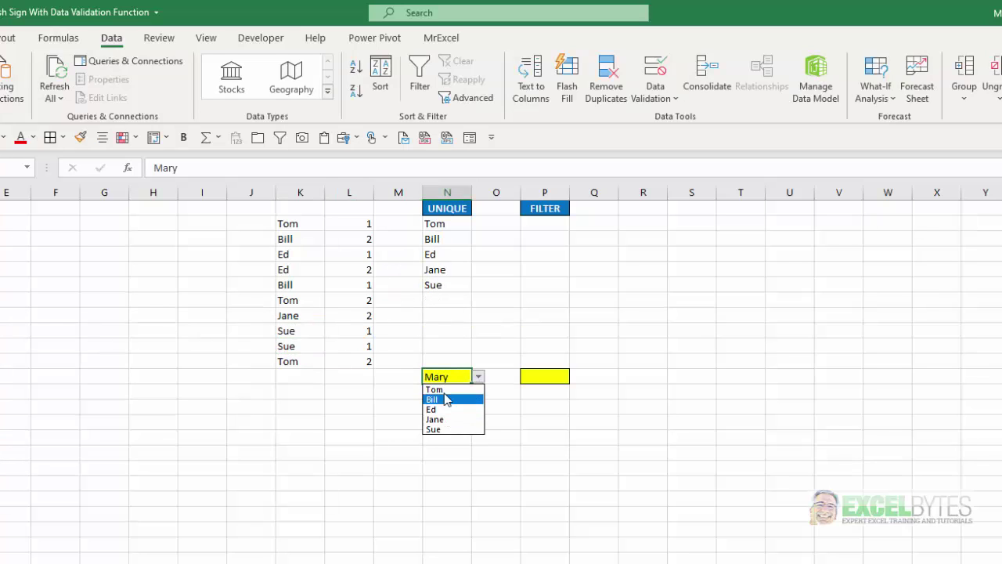
Enter =FILTER(K2:K11,L2:L11=1) in P2 to spill the names whose column L value is 1
{"action": "left_click", "coordinate": [443, 449]}
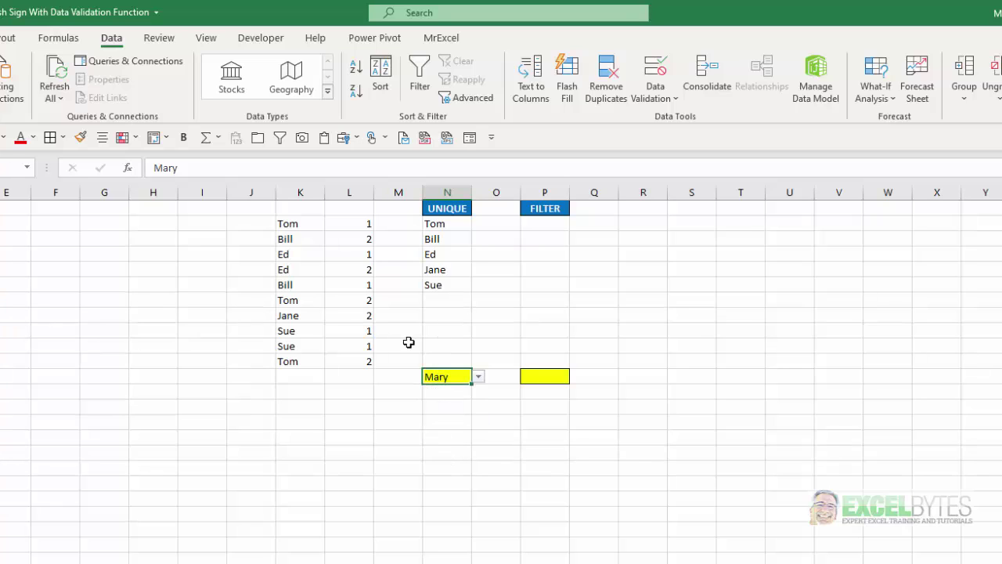
{"action": "left_click", "coordinate": [550, 225]}
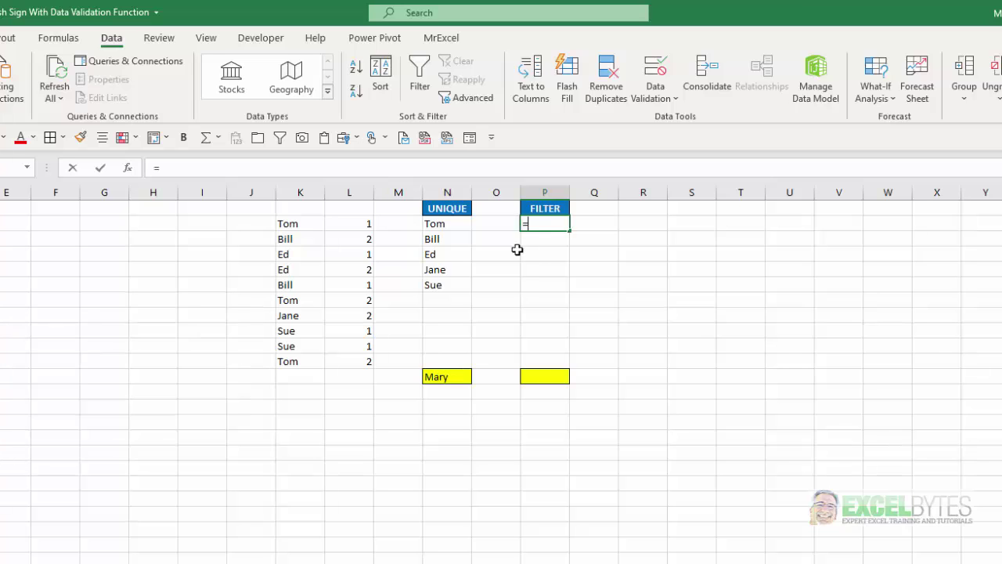
{"action": "type", "text": "=fil"}
{"action": "key", "text": "Tab"}
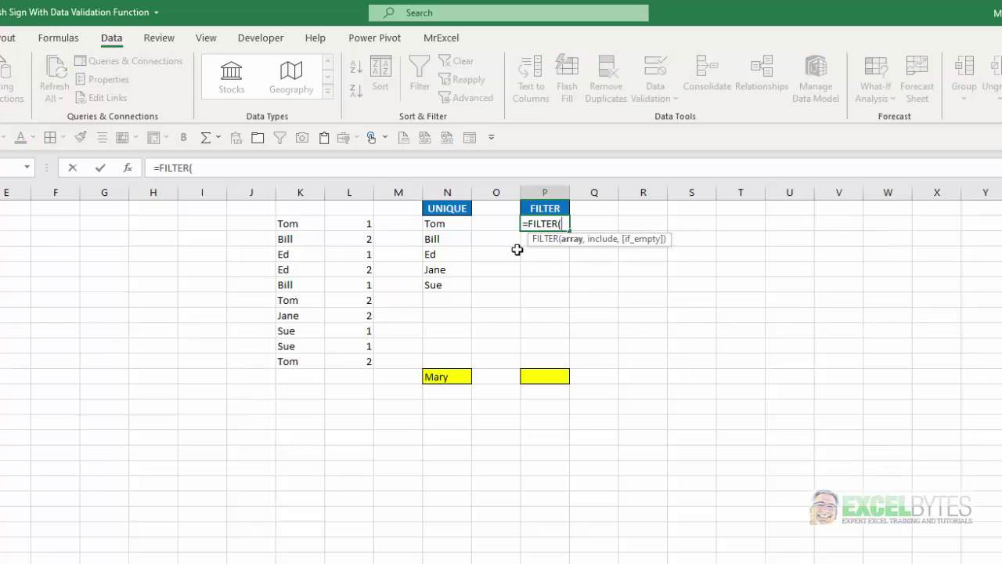
{"action": "left_click_drag", "start_coordinate": [296, 224], "coordinate": [286, 366]}
{"action": "type", "text": ","}
{"action": "left_click_drag", "start_coordinate": [358, 226], "coordinate": [355, 362]}
{"action": "type", "text": "=1)"}
{"action": "key", "text": "Return"}
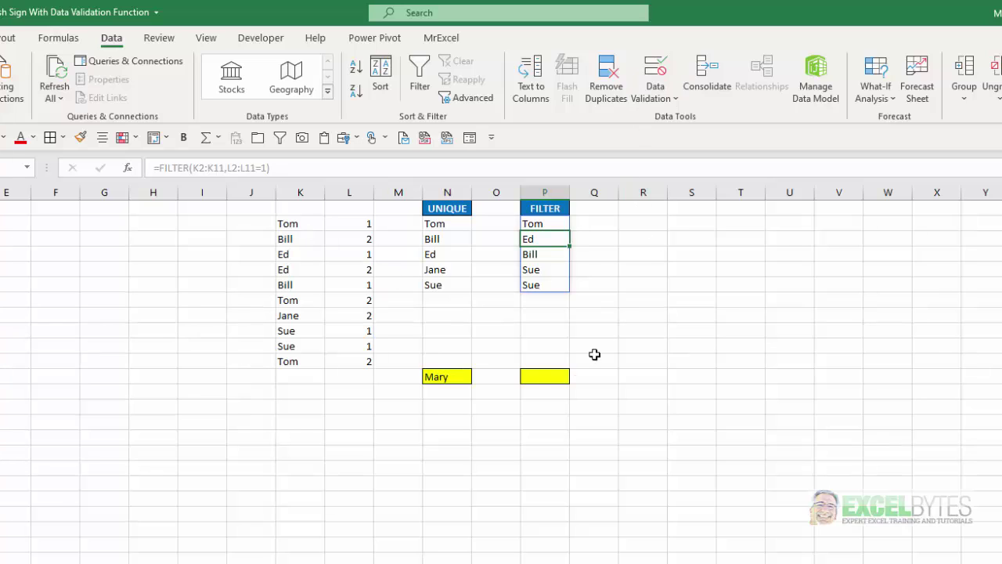
Give P12 a List data validation with the spill reference =$P$2# as source, and check its drop-down list
{"action": "left_click", "coordinate": [548, 377]}
{"action": "left_click", "coordinate": [655, 69]}
{"action": "left_click", "coordinate": [573, 402]}
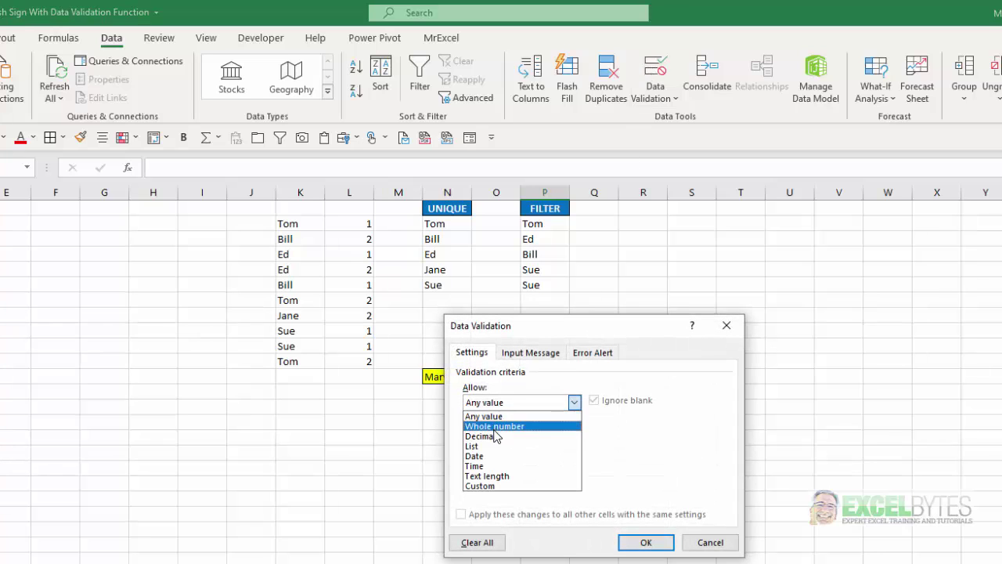
{"action": "left_click", "coordinate": [493, 445]}
{"action": "left_click", "coordinate": [488, 465]}
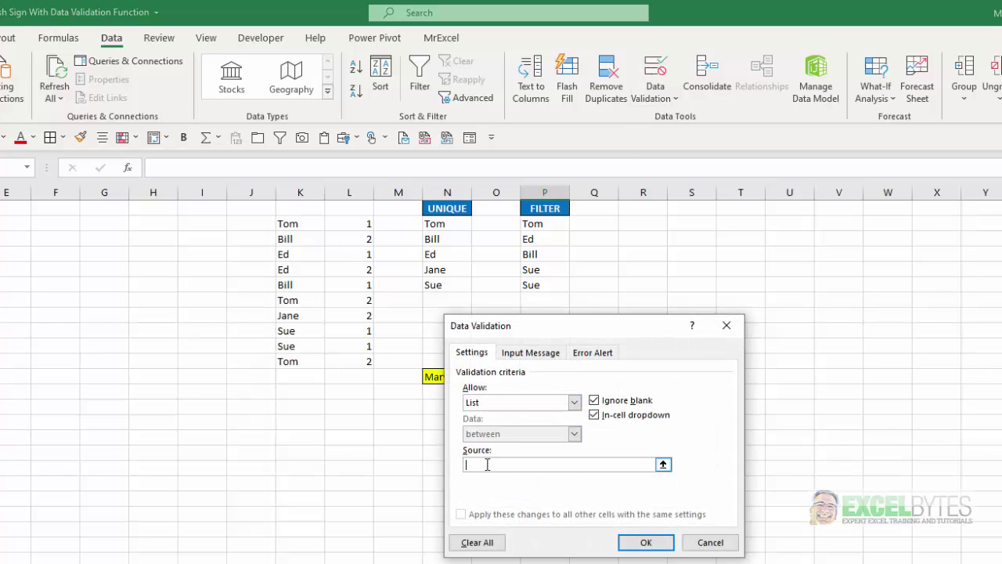
{"action": "left_click", "coordinate": [544, 225]}
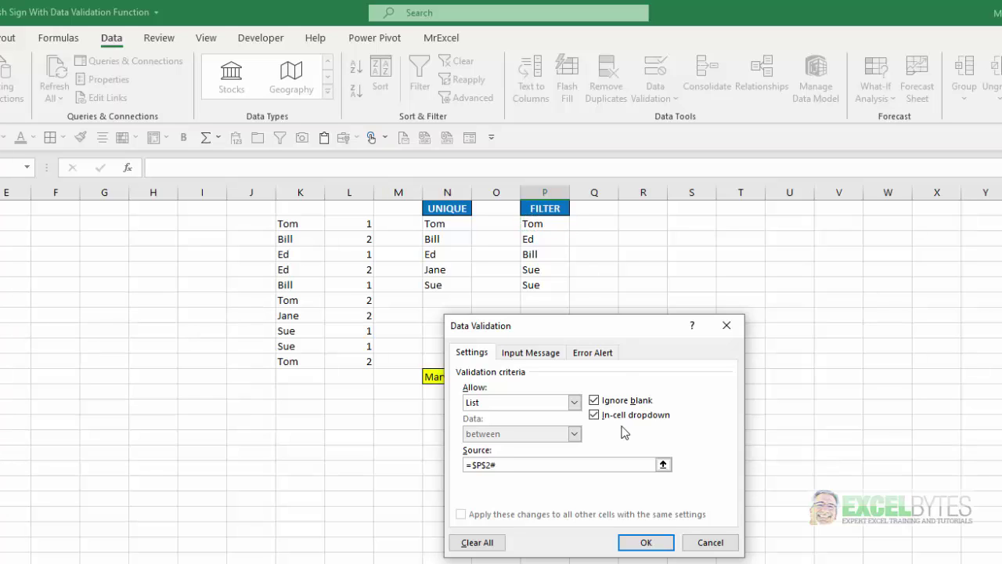
{"action": "key", "text": "Return"}
{"action": "left_click", "coordinate": [576, 376]}
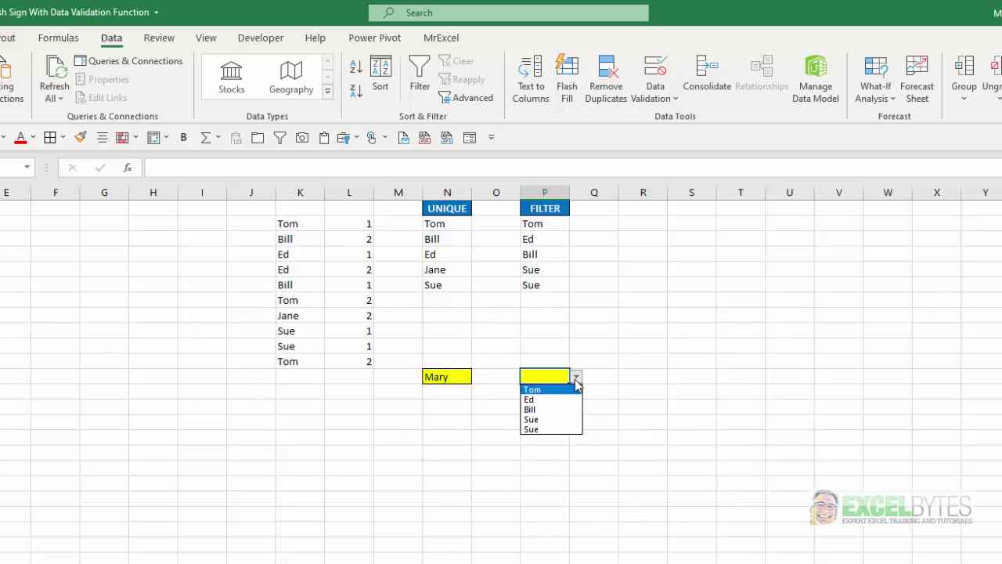
{"action": "left_click", "coordinate": [297, 329]}
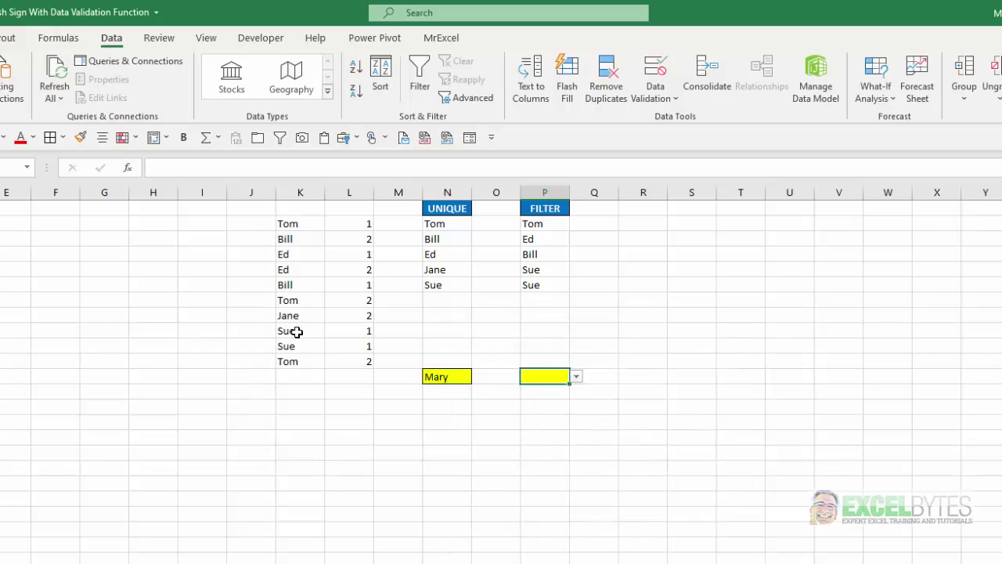
Replace the name in K9 with the name shown in N12 and open P12's drop-down list to check its entries
{"action": "left_click", "coordinate": [297, 331]}
{"action": "type", "text": "Mar"}
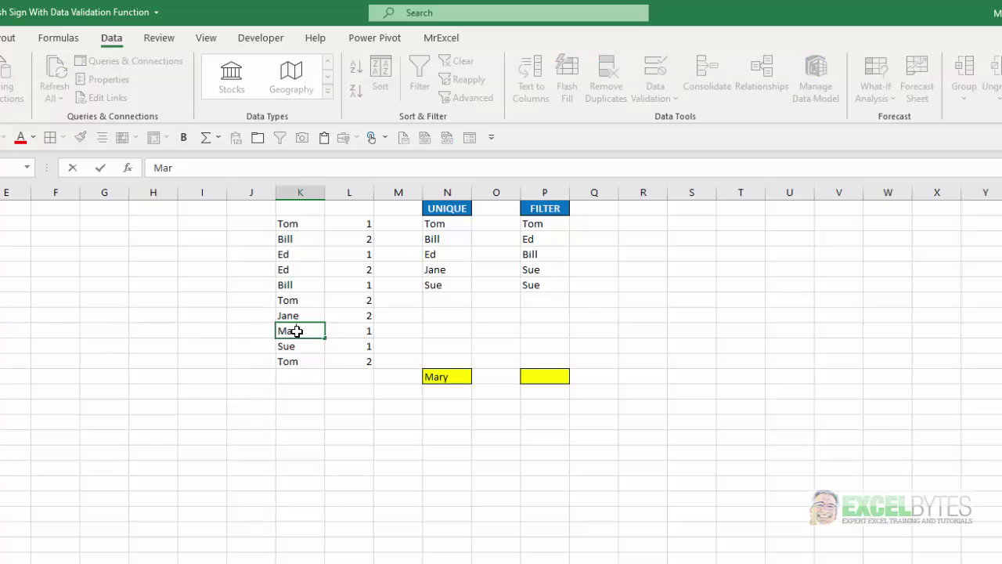
{"action": "type", "text": "y"}
{"action": "key", "text": "Return"}
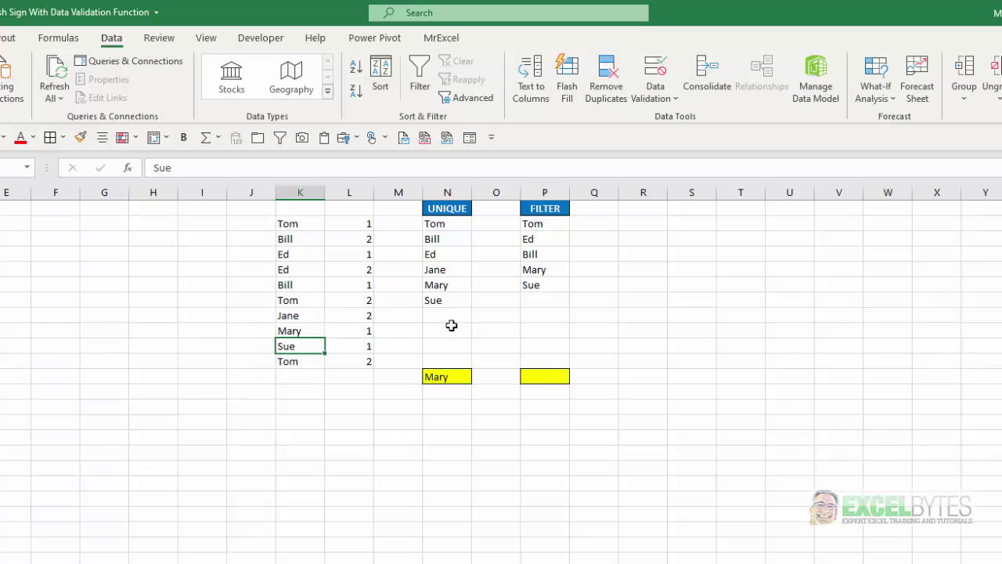
{"action": "left_click", "coordinate": [548, 374]}
{"action": "left_click", "coordinate": [577, 376]}
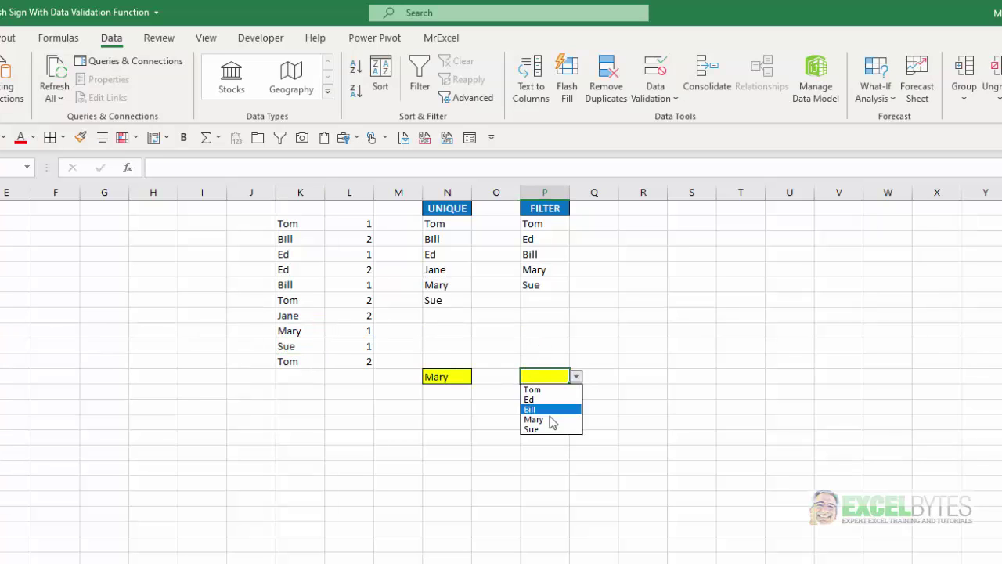